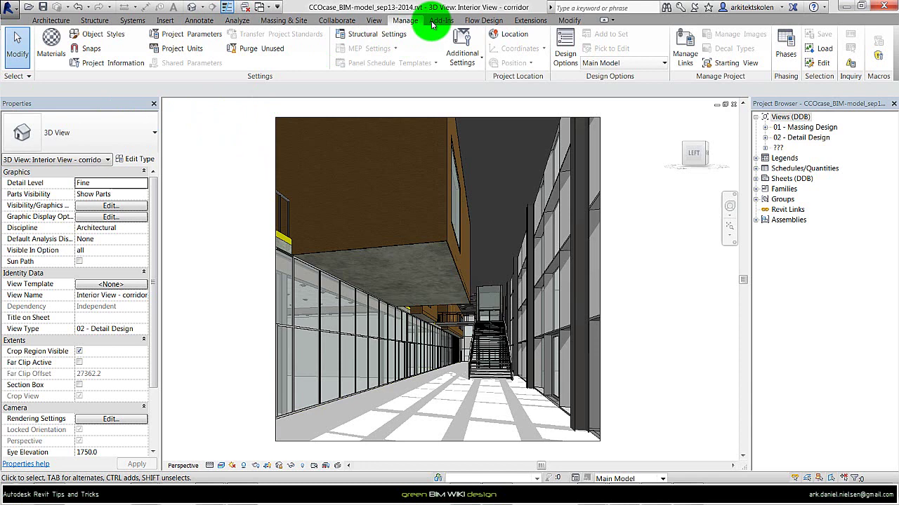
Step: Review Glass's Identity, Graphics, Appearance, Physical and Thermal tabs, ending on its Clear(2) appearance settings
left_click(56, 58)
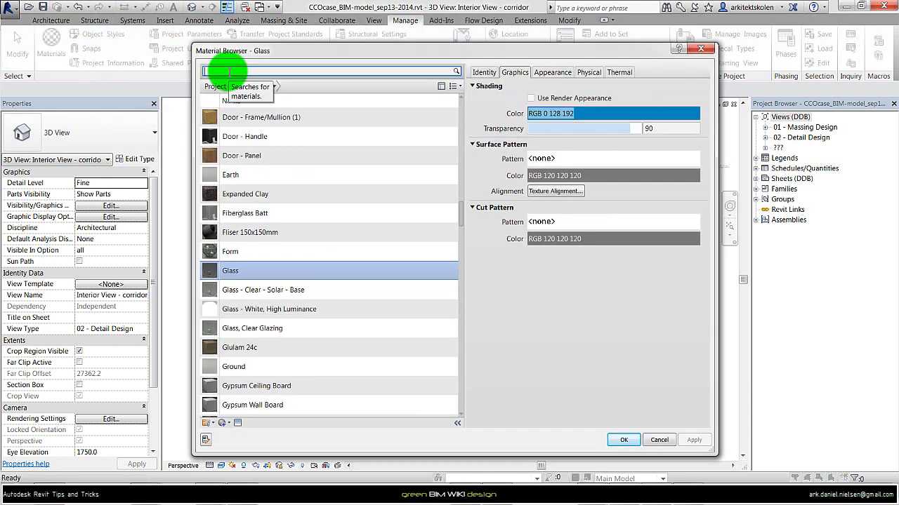
left_click(483, 73)
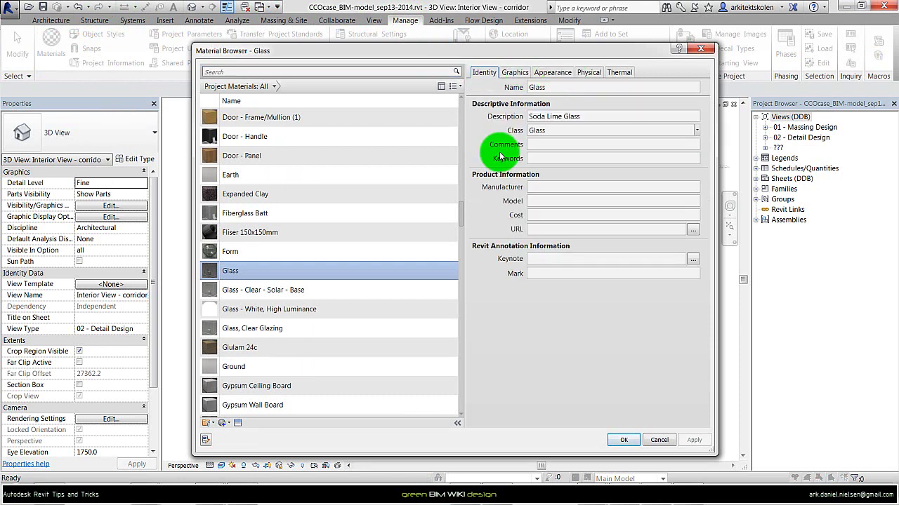
left_click(514, 74)
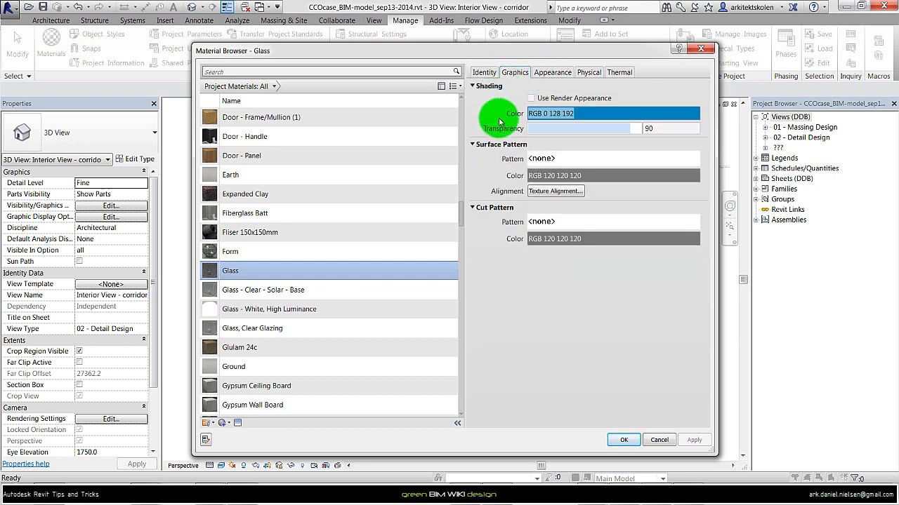
left_click(550, 73)
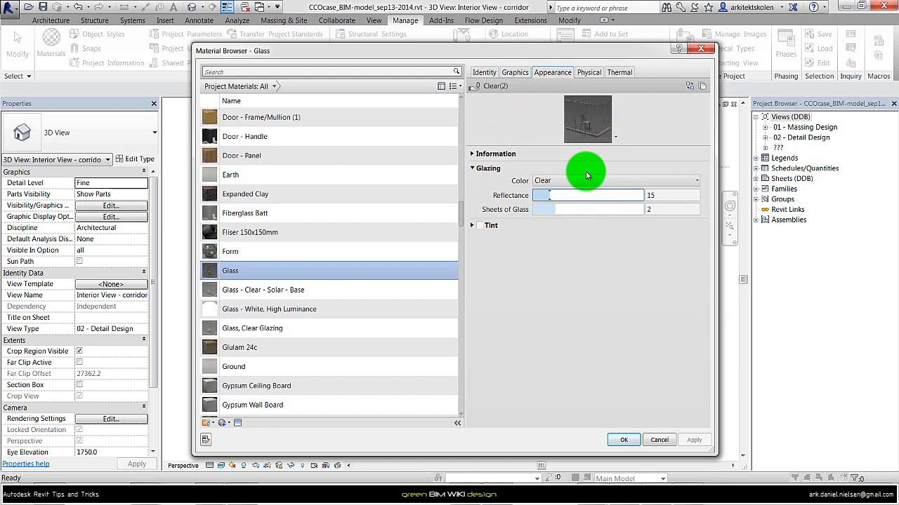
left_click(589, 75)
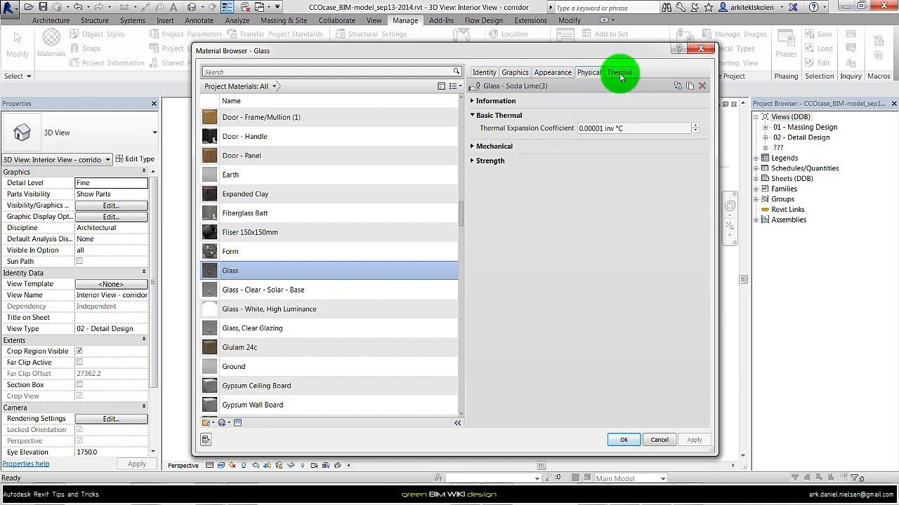
left_click(613, 74)
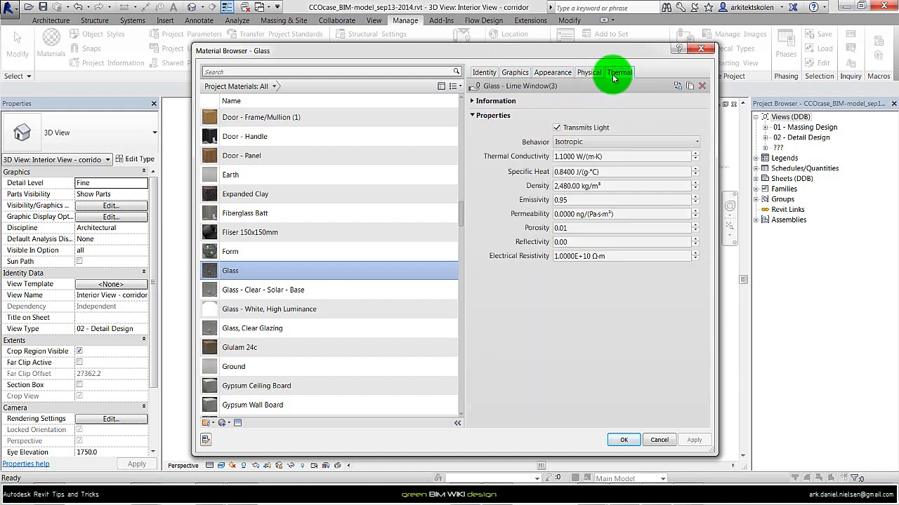
left_click(552, 75)
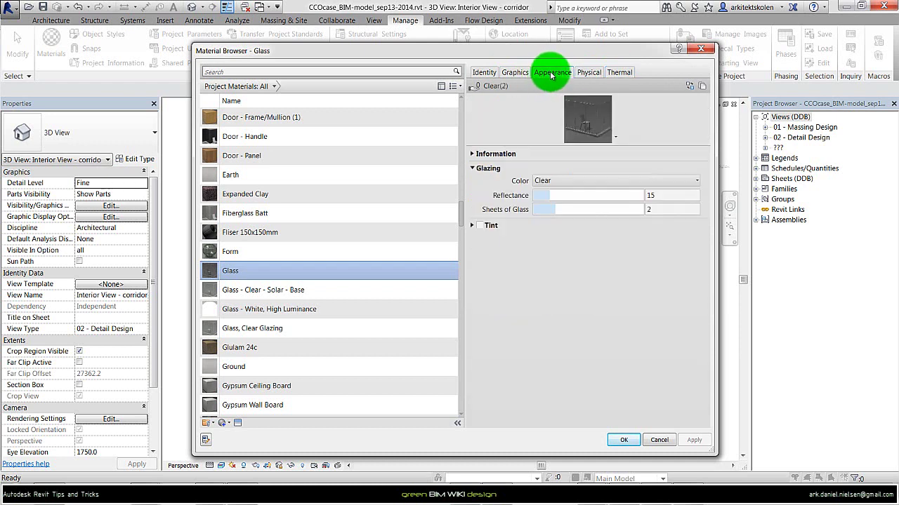
left_click(653, 209)
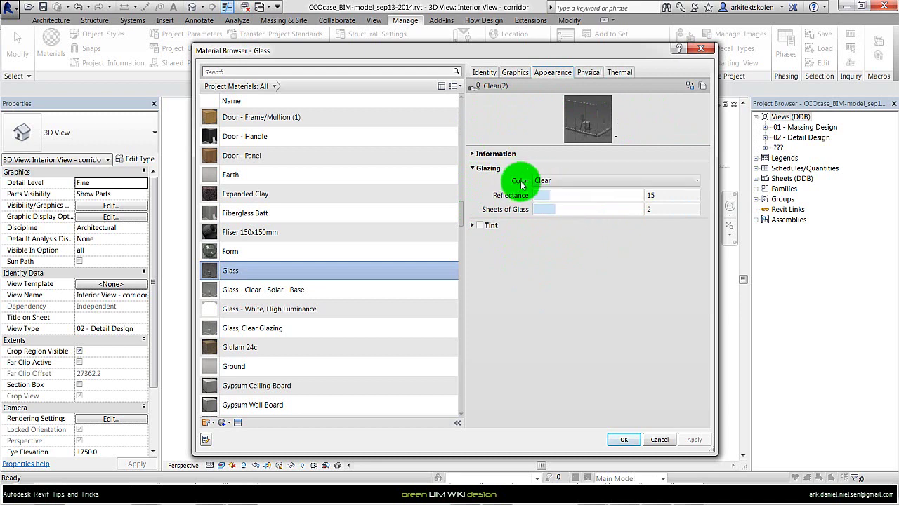
Step: Change Glass's glazing colour to Custom, RGB 191 236 247
left_click(564, 180)
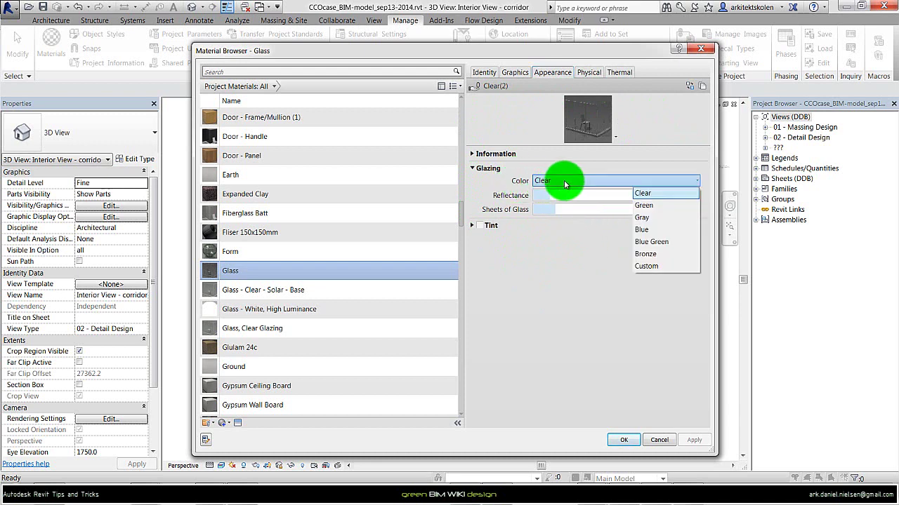
left_click(646, 266)
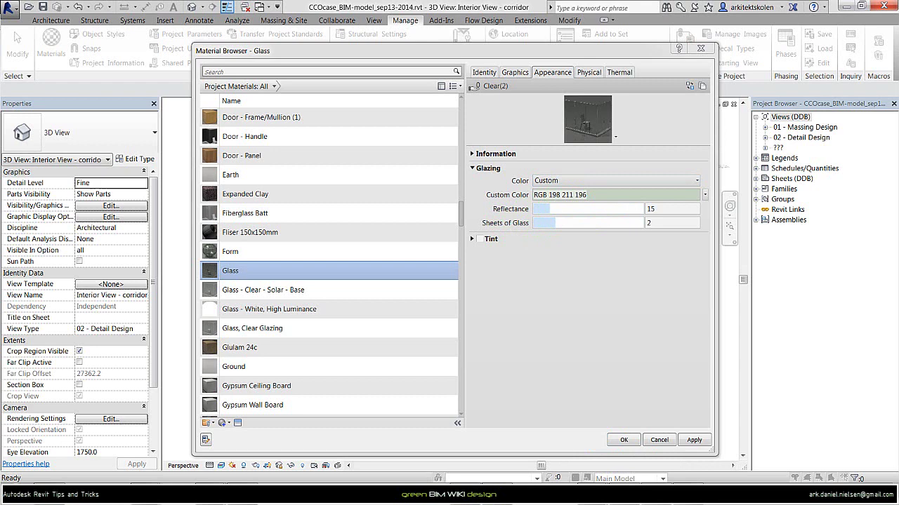
left_click(582, 295)
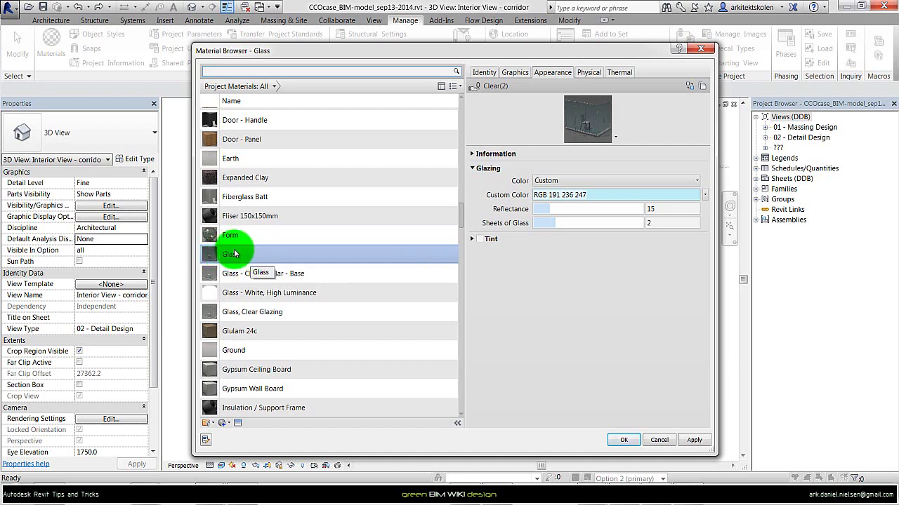
Step: Duplicate the Glass material and name the copy 'Glass - double glazing - 70%'
left_click(228, 424)
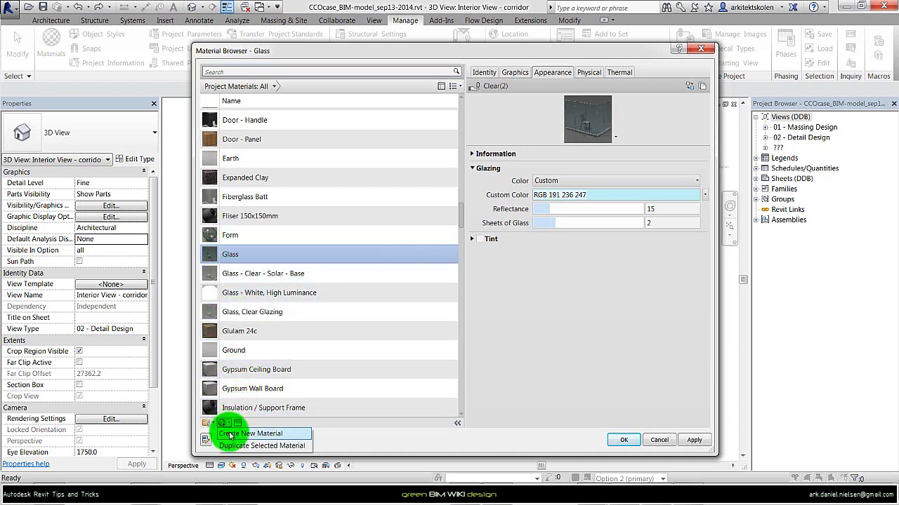
left_click(277, 446)
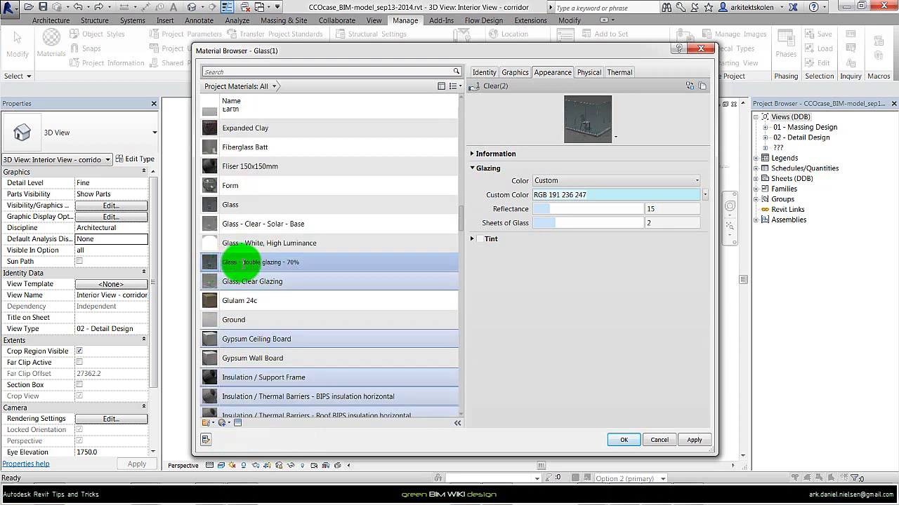
left_click_drag(284, 263, 301, 263)
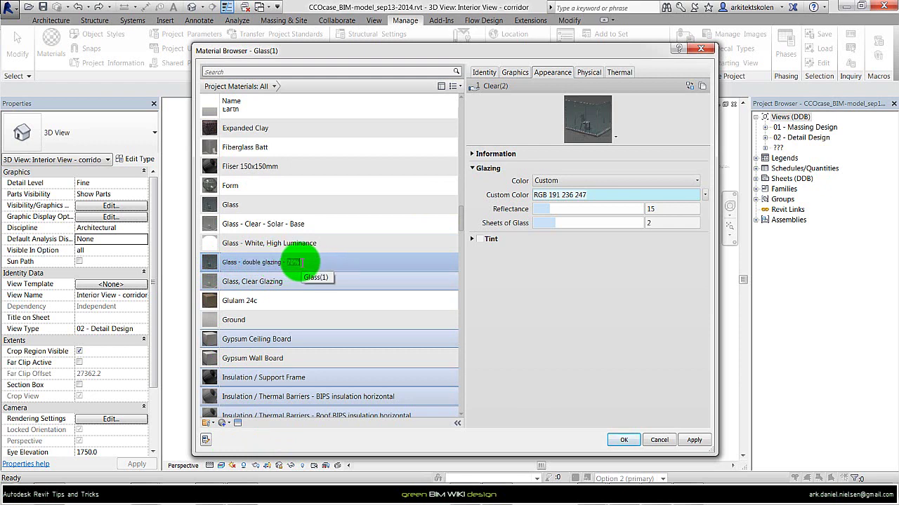
left_click(553, 75)
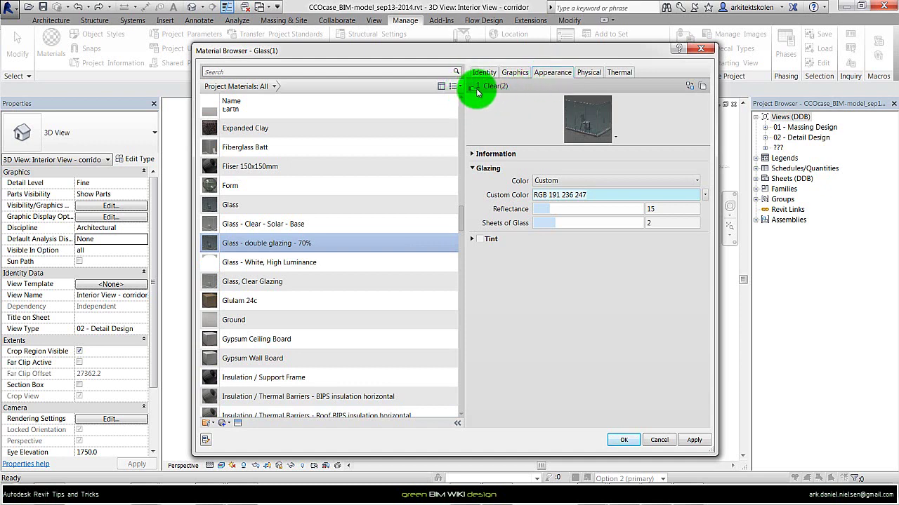
mouse_move(477, 92)
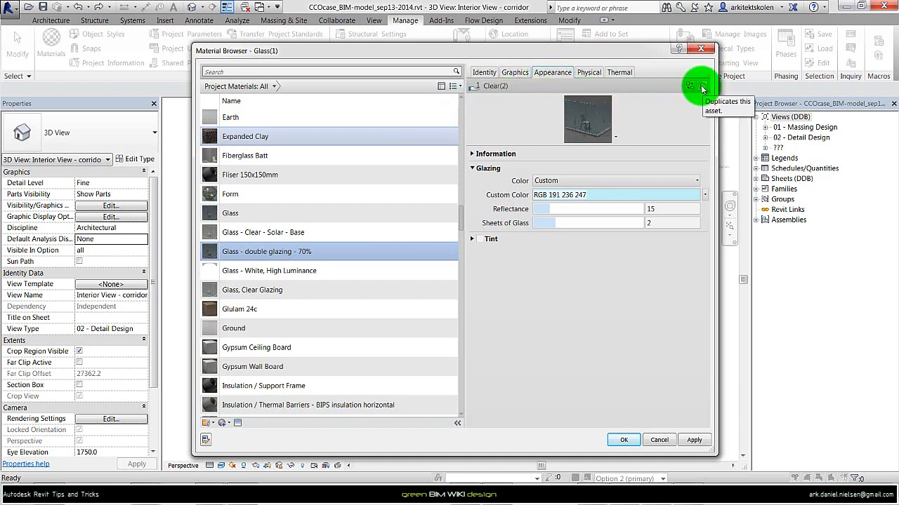
Step: Give the new material its own appearance asset named 'Glass - double glazing - 70%' and open its glazing colour picker
left_click(702, 87)
left_click(473, 154)
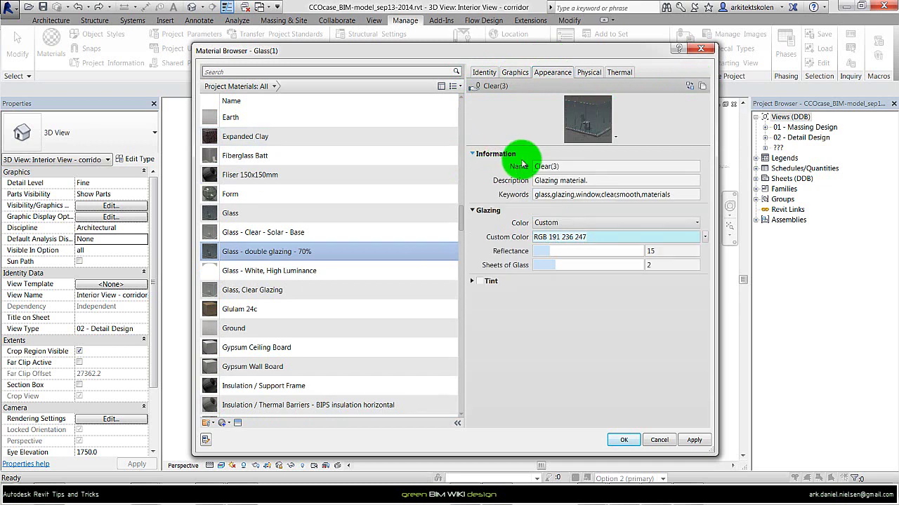
left_click(567, 169)
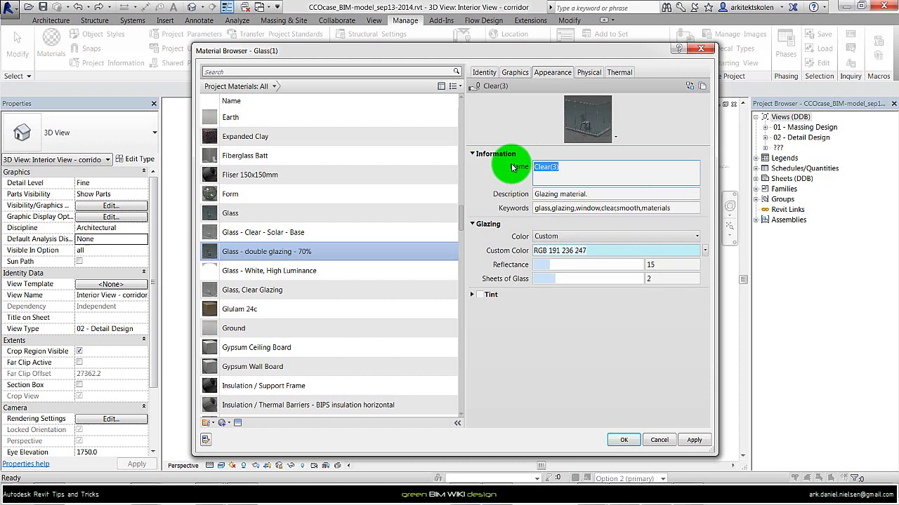
type("Glass - double glazing - 70%")
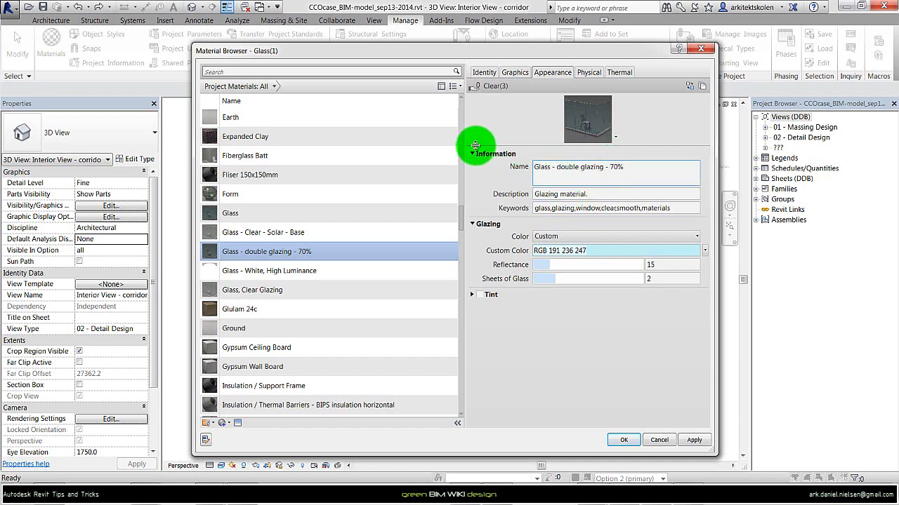
left_click(598, 255)
left_click(599, 237)
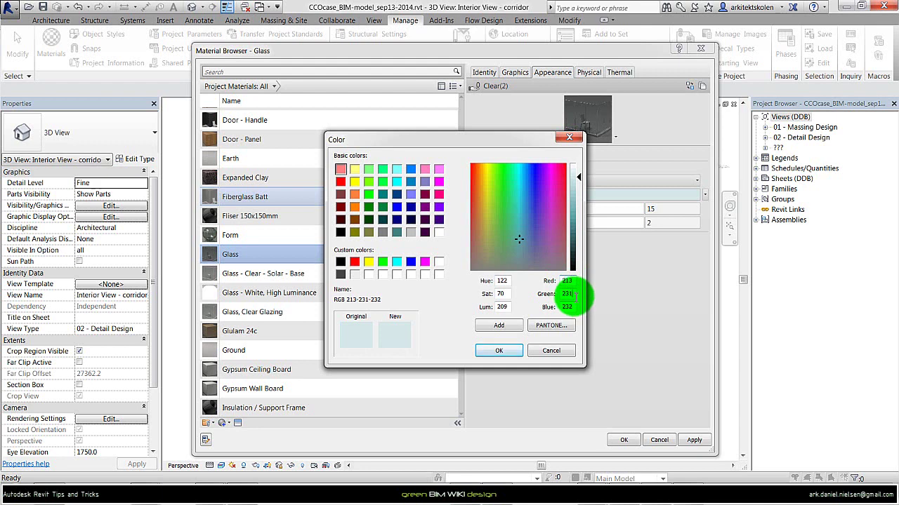
double_click(558, 294)
double_click(566, 281)
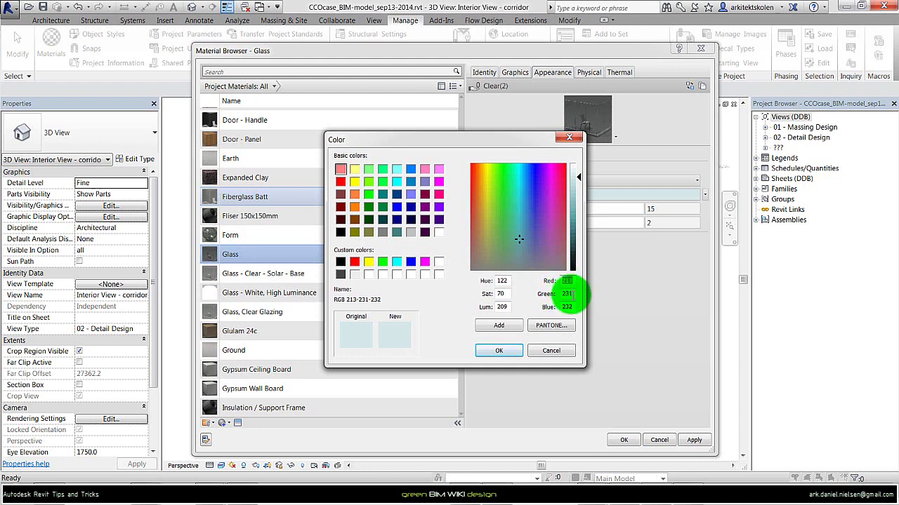
double_click(573, 294)
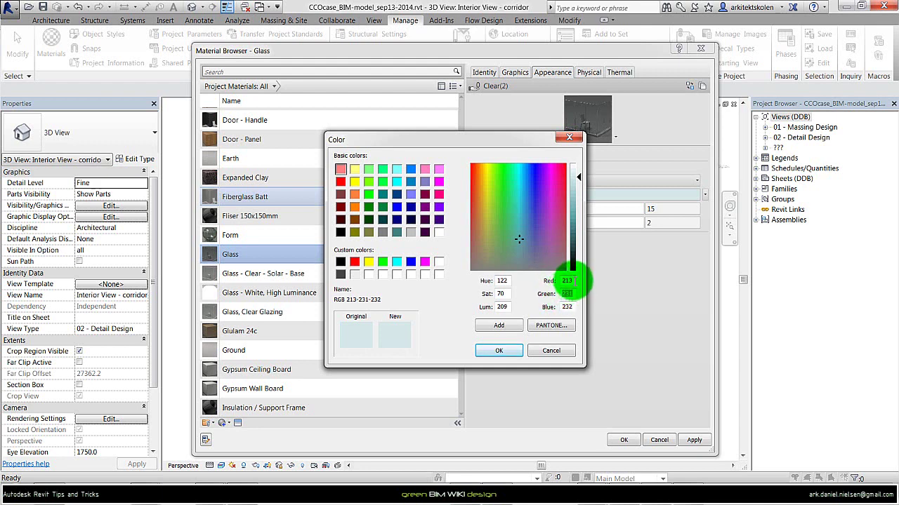
left_click(566, 280)
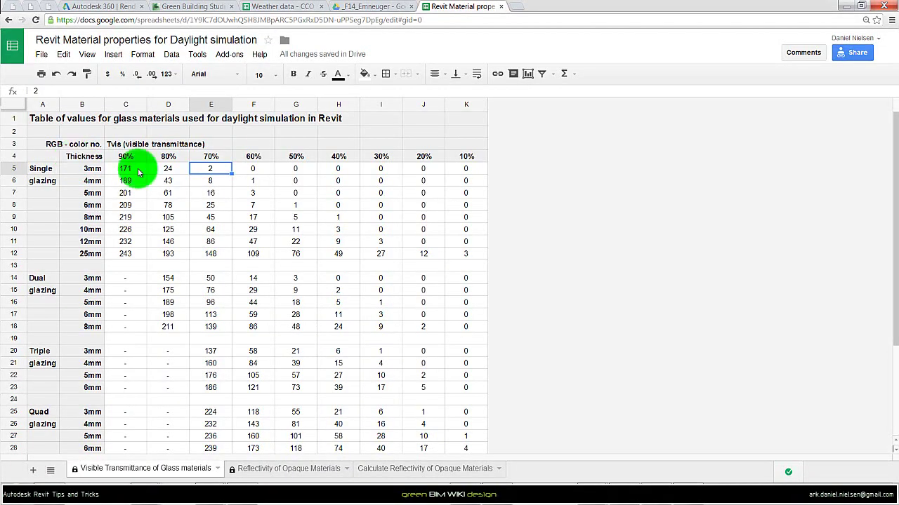
Step: Look up the Google Sheets value 76 for 4mm dual glazing at 70% transmittance
left_click(127, 157)
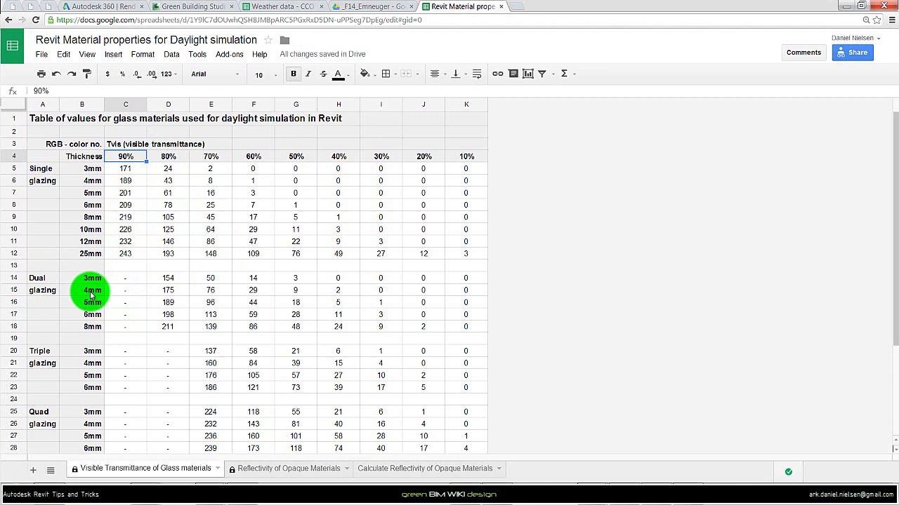
left_click(220, 292)
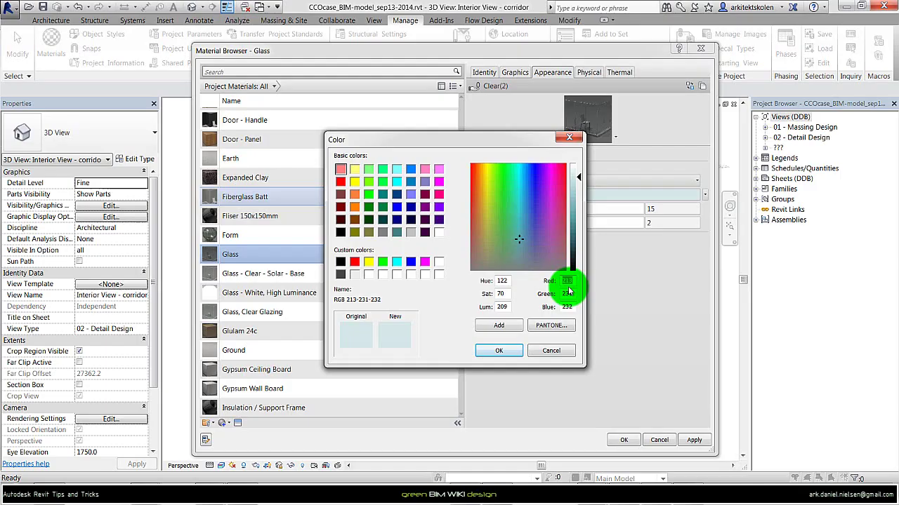
Step: Enter 76 for red, green and blue in the Color dialog, then try the spectrum
type("76")
double_click(566, 294)
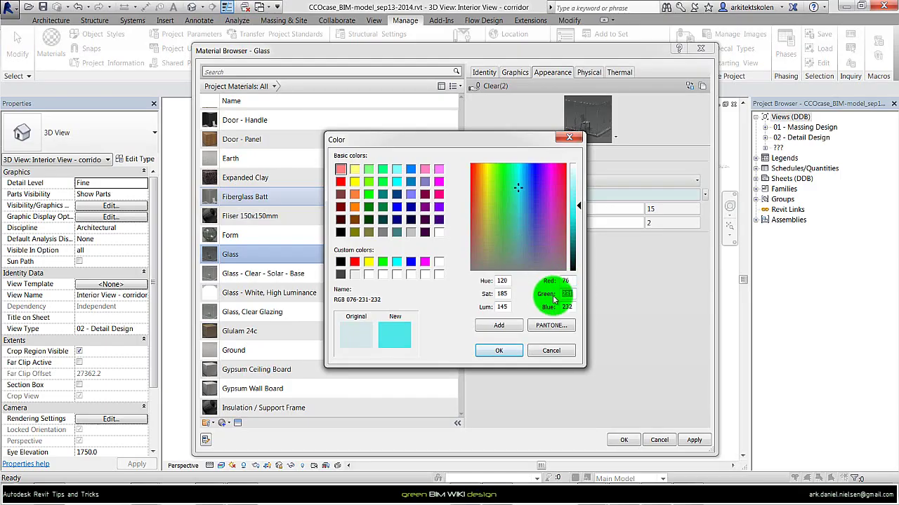
type("76")
double_click(565, 307)
type("76")
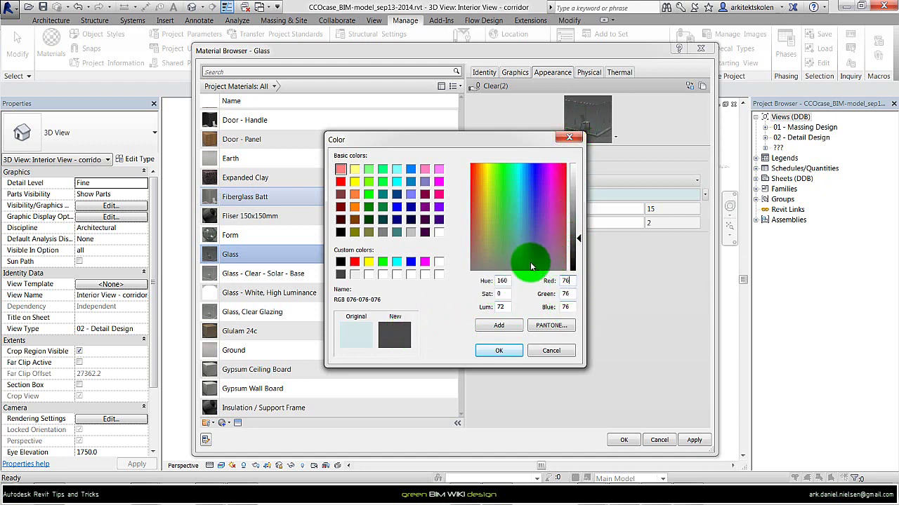
left_click(533, 240)
left_click_drag(532, 240, 521, 206)
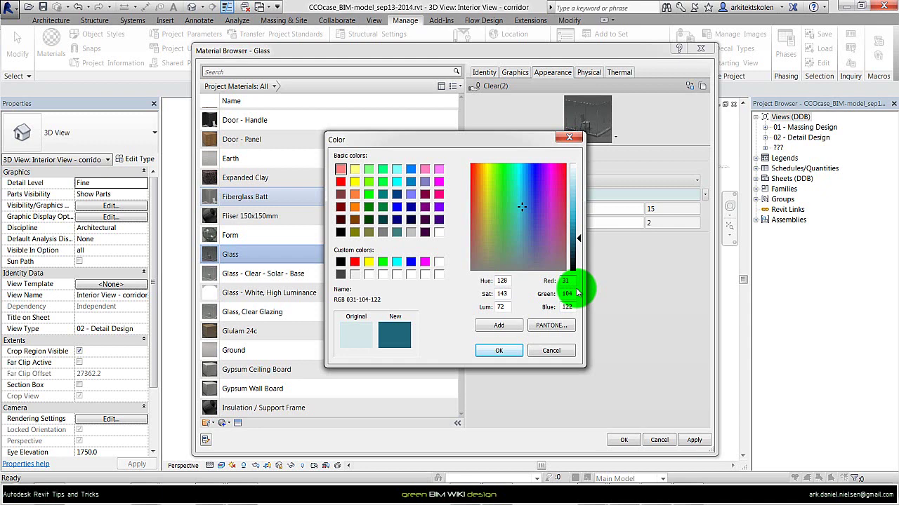
Step: Re-enter RGB 76 76 76 and accept the grey glazing colour
left_click_drag(566, 281, 551, 283)
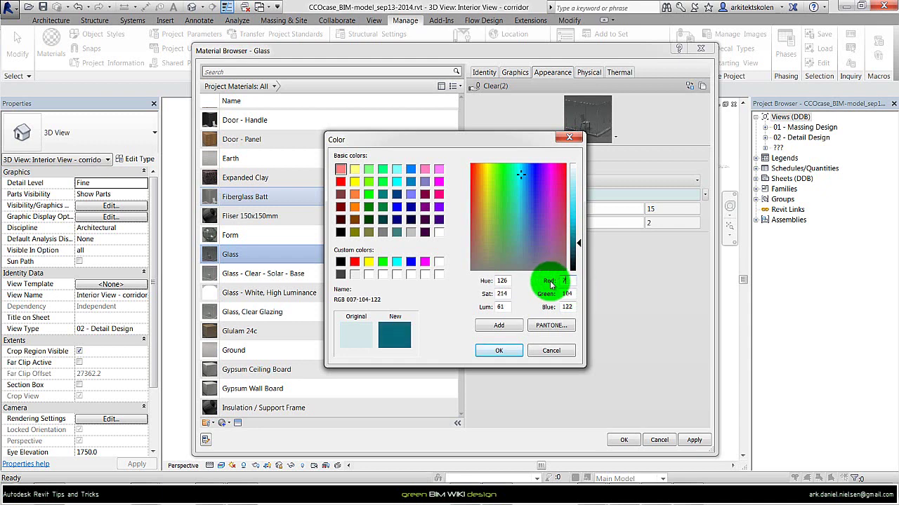
type("76")
key("Tab")
type("76")
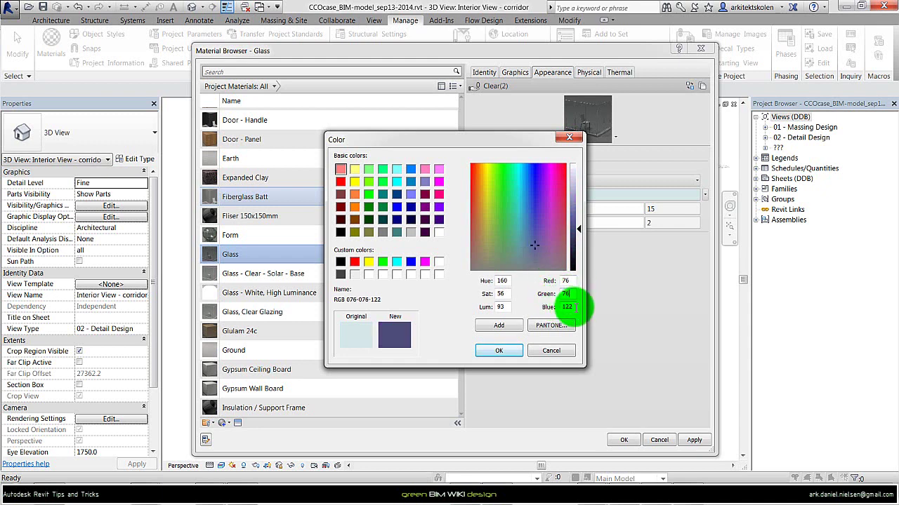
key("Tab")
type("76")
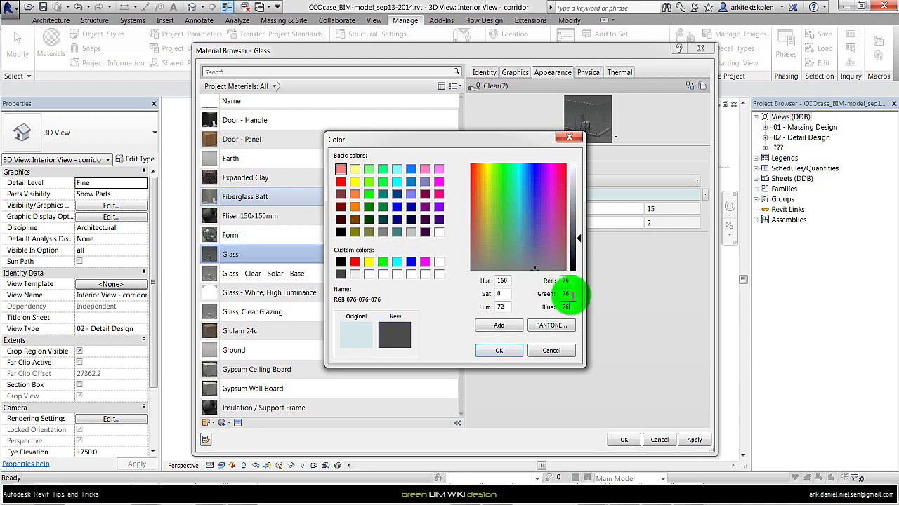
left_click(499, 351)
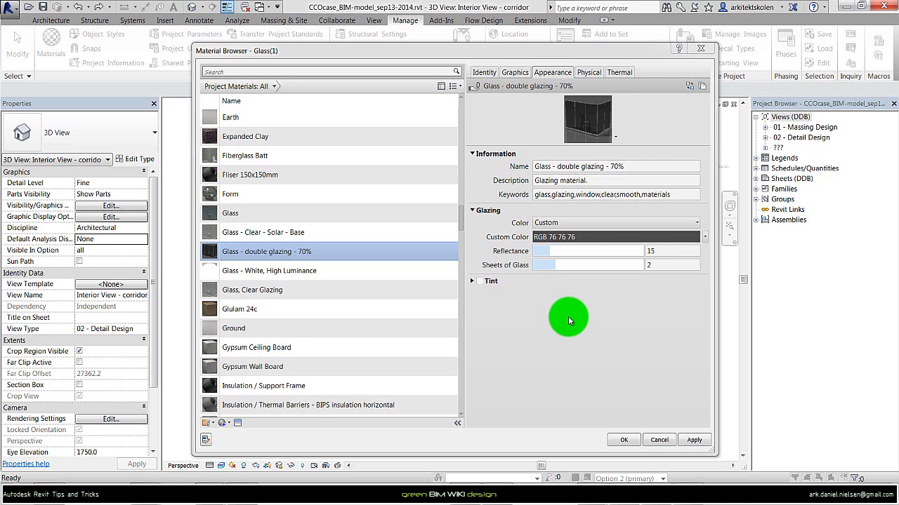
Step: Close the Material Browser and select a glass panel in the corridor's left curtain wall
left_click(622, 440)
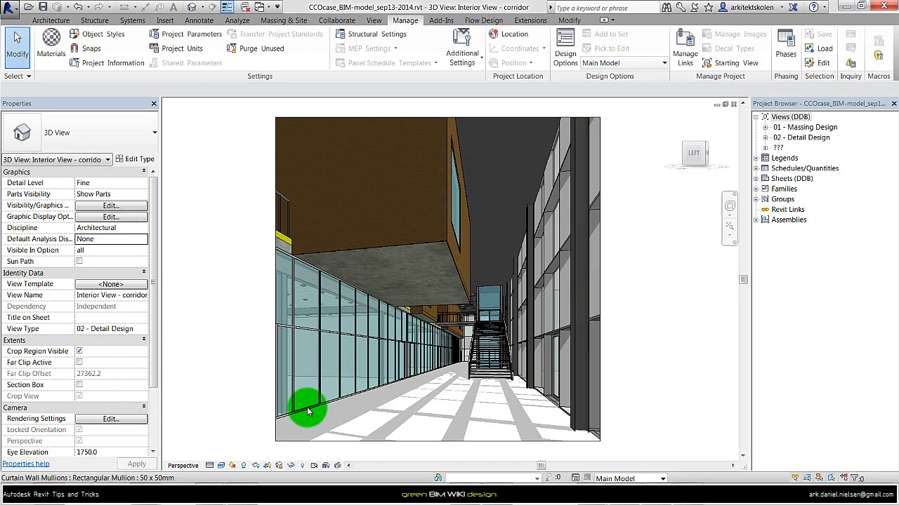
key("Tab")
key("Tab")
key("Tab")
key("Tab")
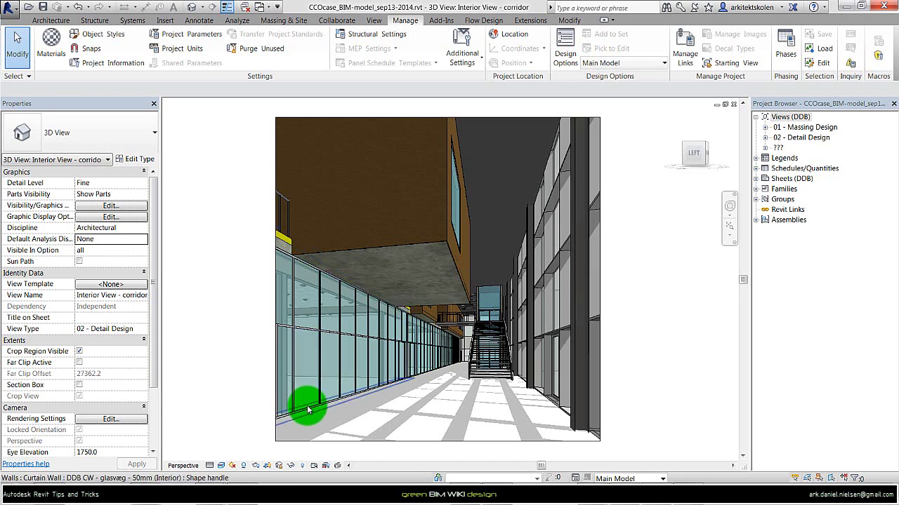
key("Tab")
left_click(307, 405)
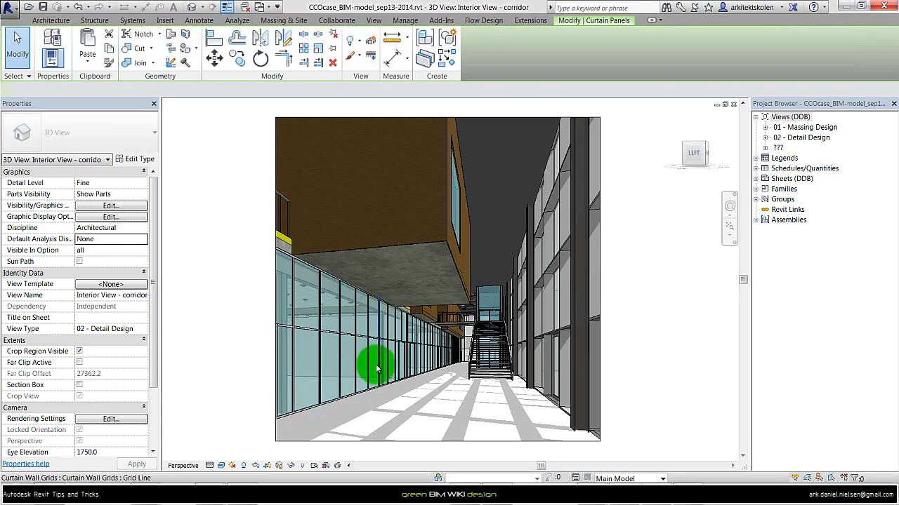
Step: Browse materials for the DDB CW Glass Panel (Interior) type's Material, currently Glass
left_click(137, 160)
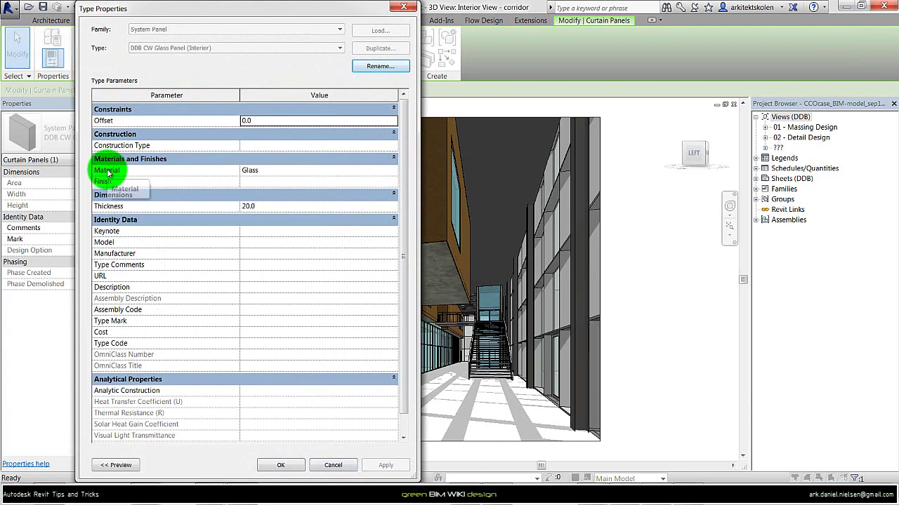
left_click(395, 174)
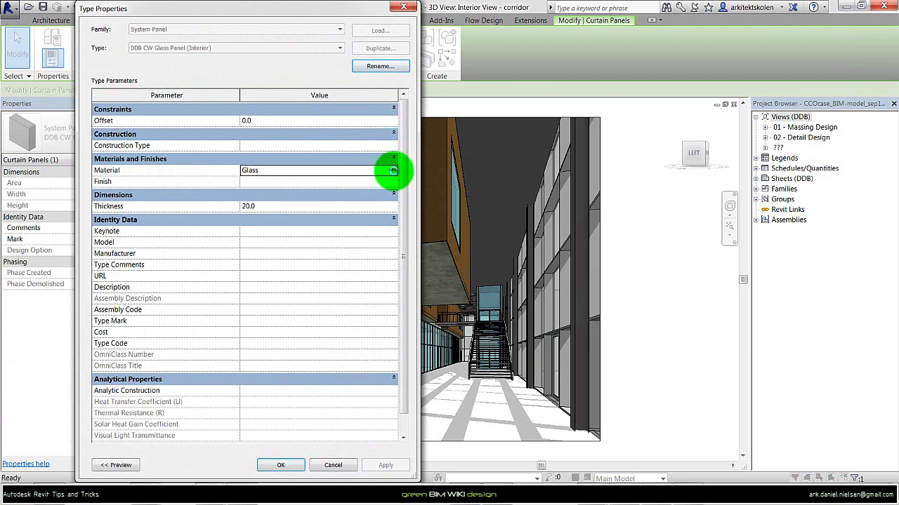
left_click(394, 171)
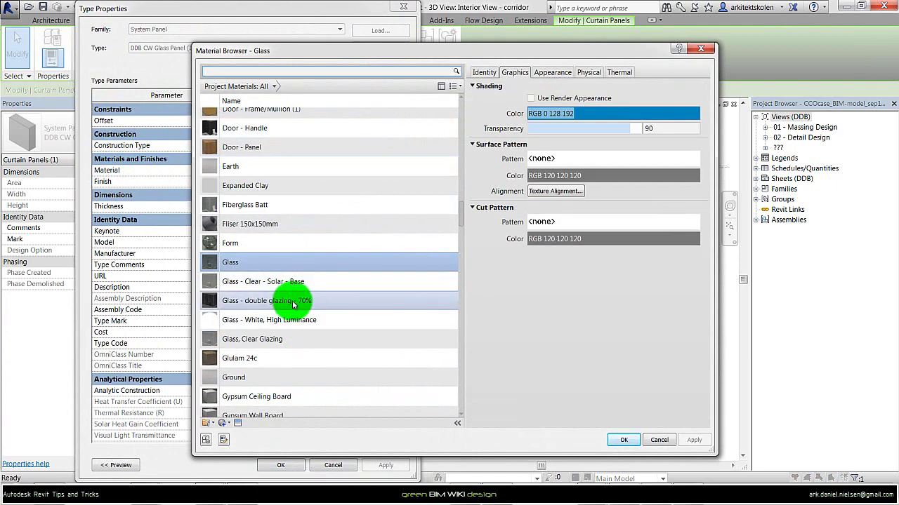